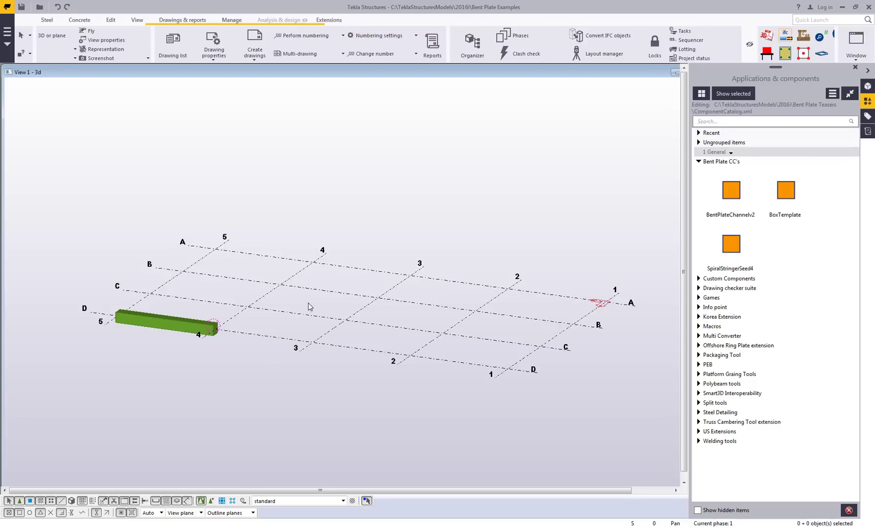
Step: Start Solid2Plates with Create Assembly and Copy Cuts off, ready to pick a part
scroll(247, 352, up, 5)
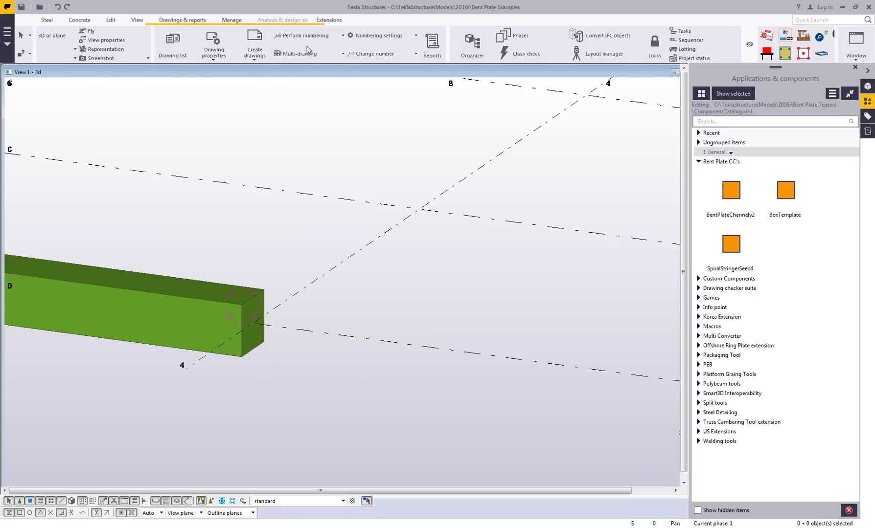
scroll(337, 47, down, 5)
click(465, 54)
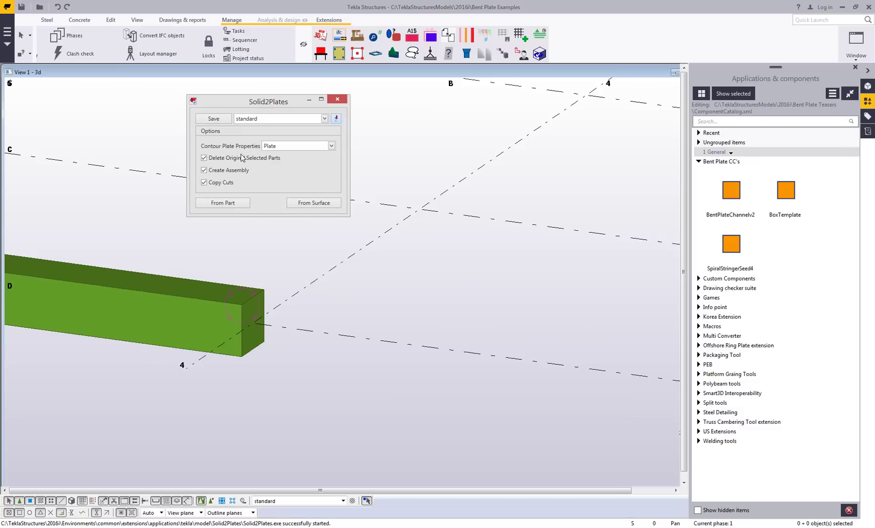
click(204, 170)
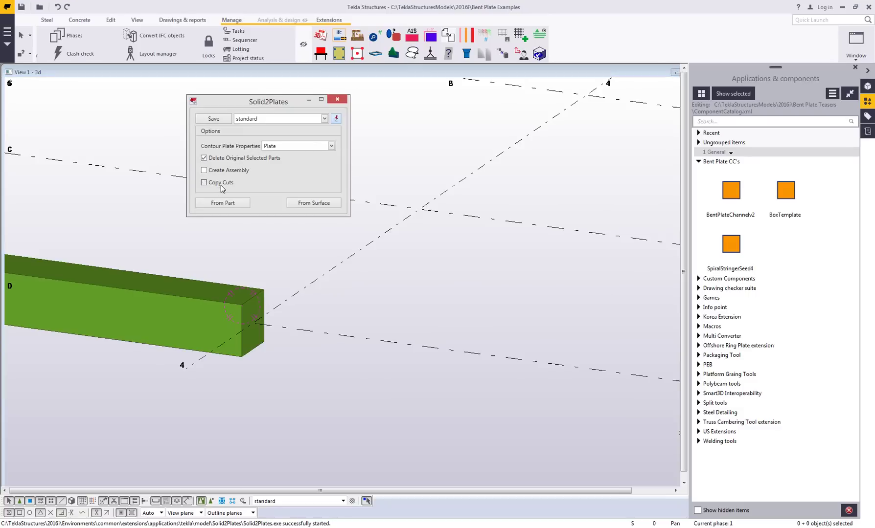
click(223, 203)
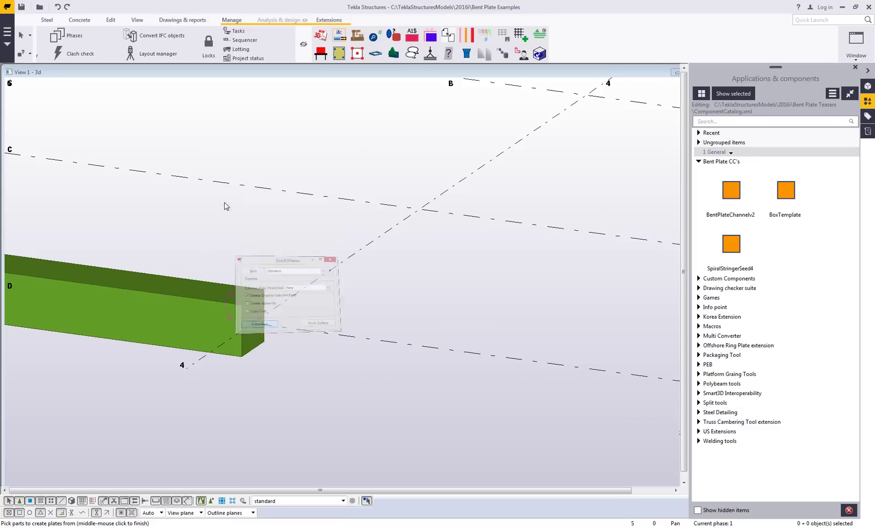
Step: Convert the beam into six contour plates forming a hollow box and view its end corner
click(213, 284)
middle_click(213, 284)
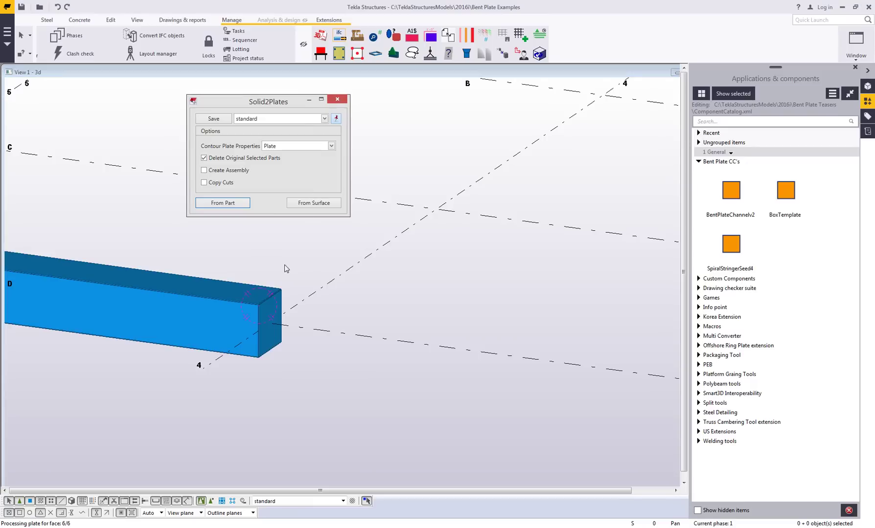
click(337, 102)
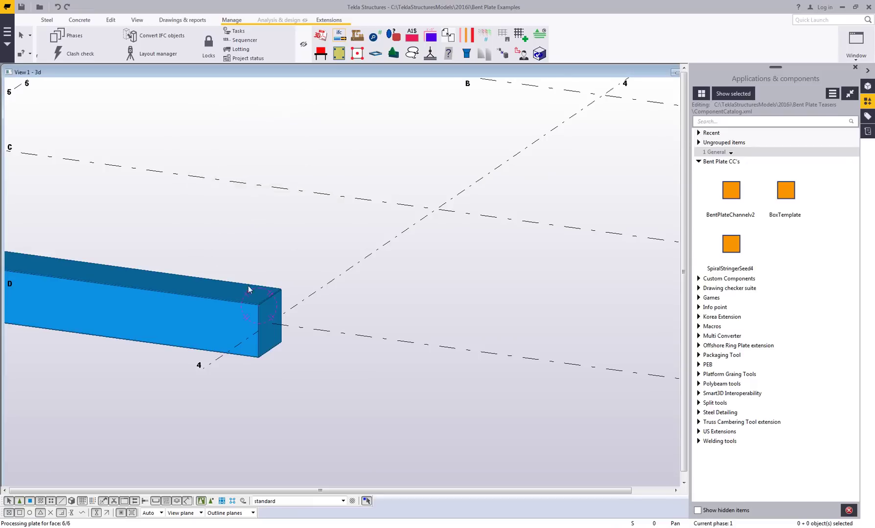
scroll(274, 301, up, 5)
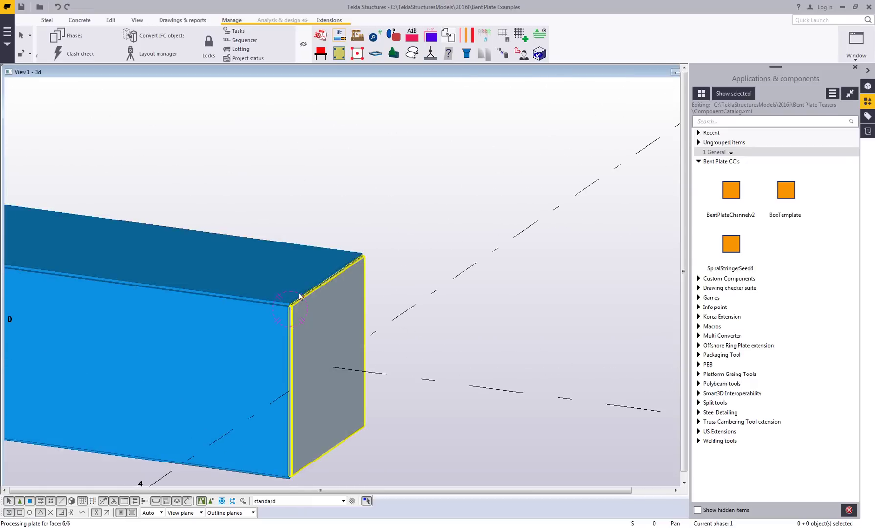
ctrl+middle_drag(298, 310, 310, 320)
scroll(313, 315, up, 5)
right_click(312, 260)
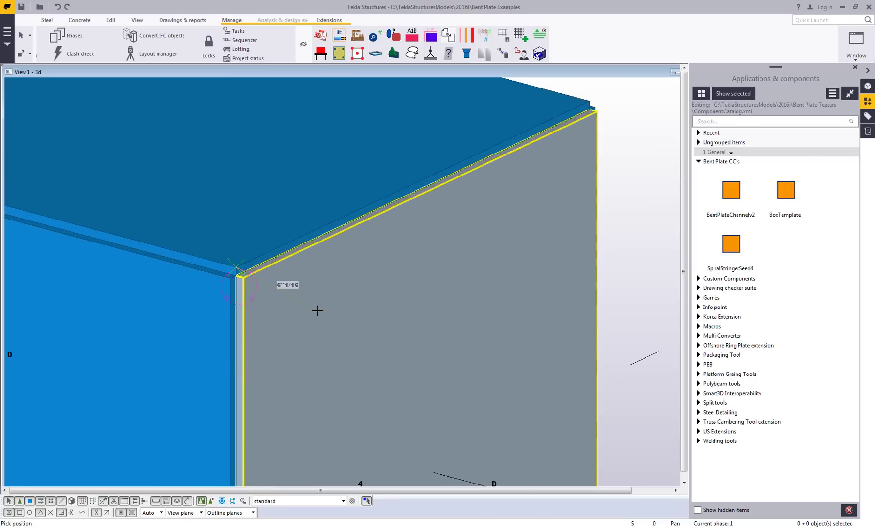
click(322, 267)
scroll(310, 271, down, 2)
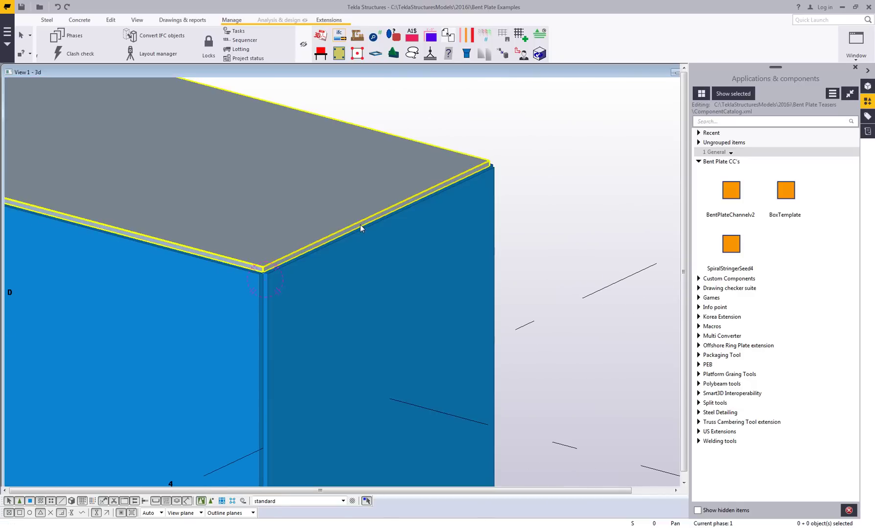
Step: Select the tube's side and top plates and show the Steel tab's plate creation options
click(346, 286)
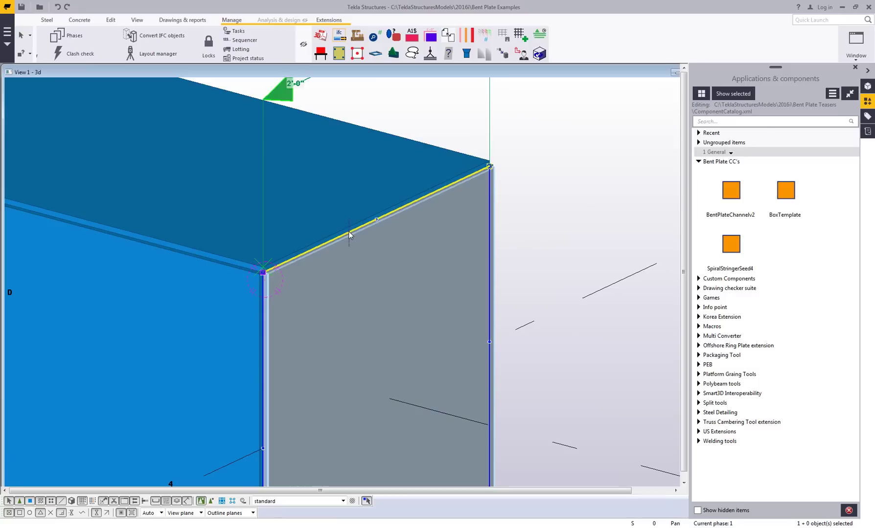
click(348, 246)
click(341, 230)
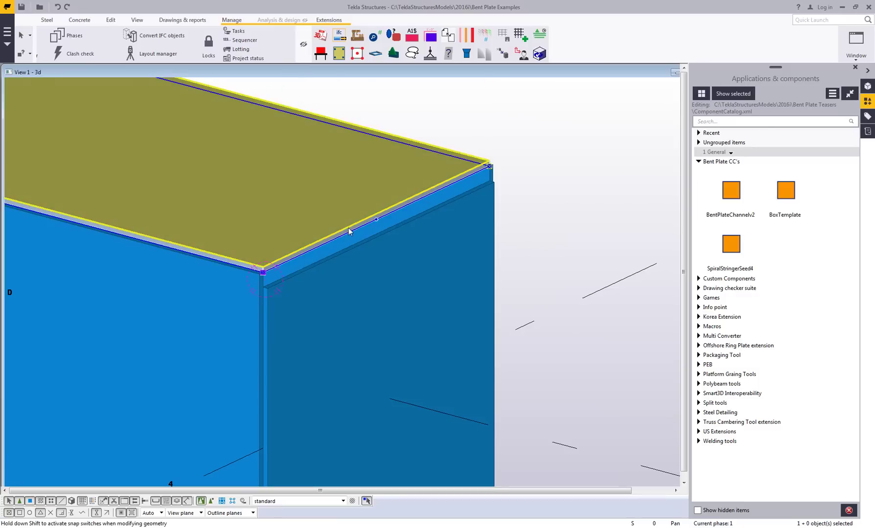
click(335, 230)
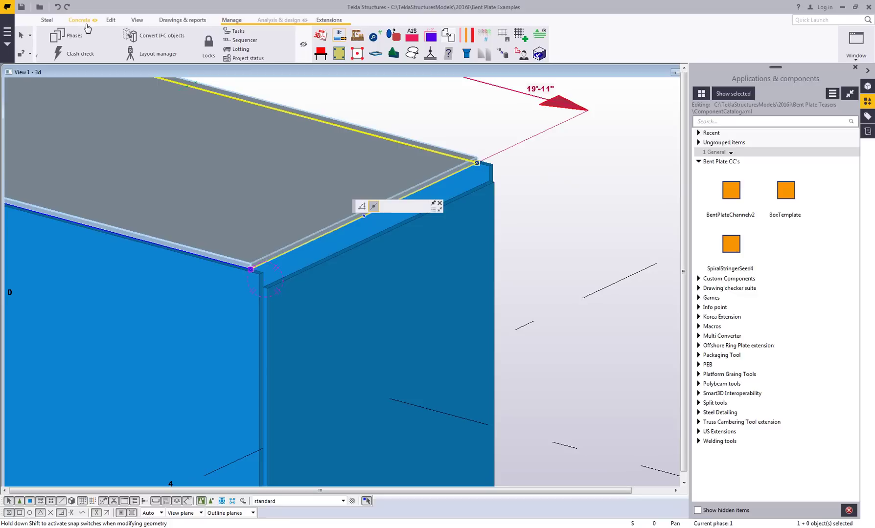
click(44, 24)
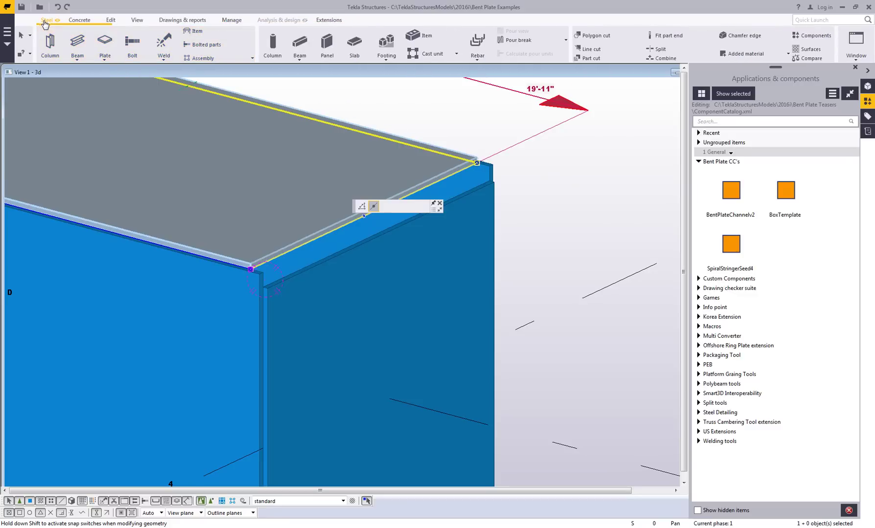
click(105, 58)
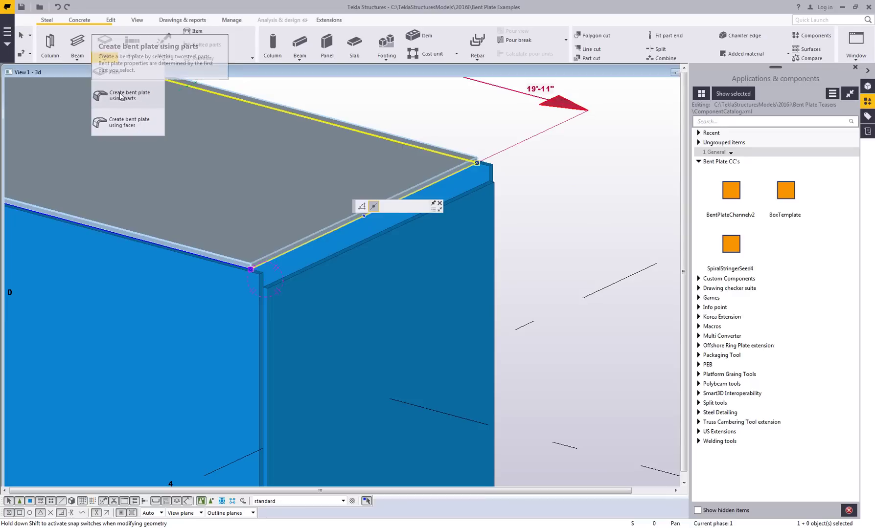
Step: Join the top and side plates with a bent plate of 1"3/16 radius and select the bend
click(129, 97)
click(327, 219)
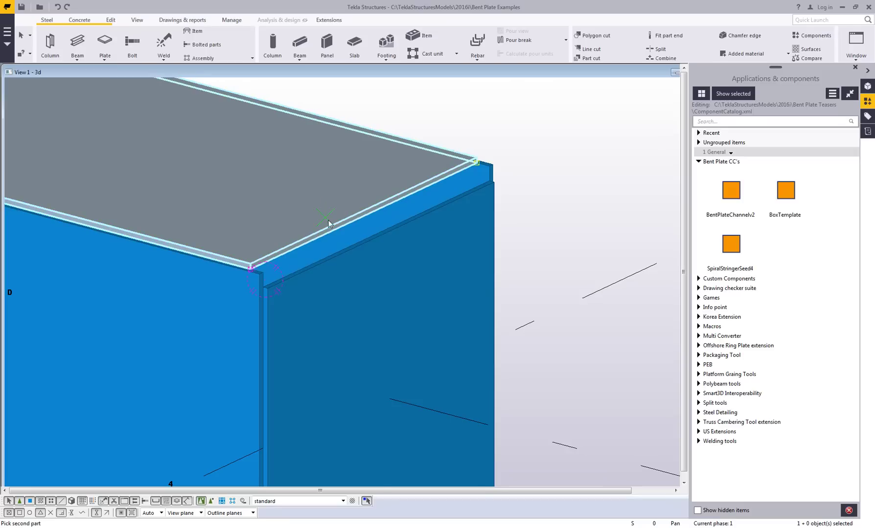
click(354, 252)
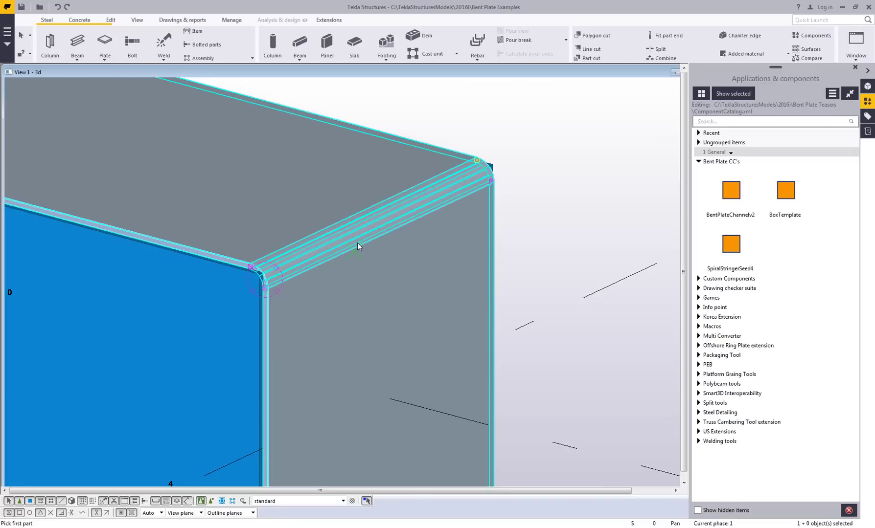
key(Escape)
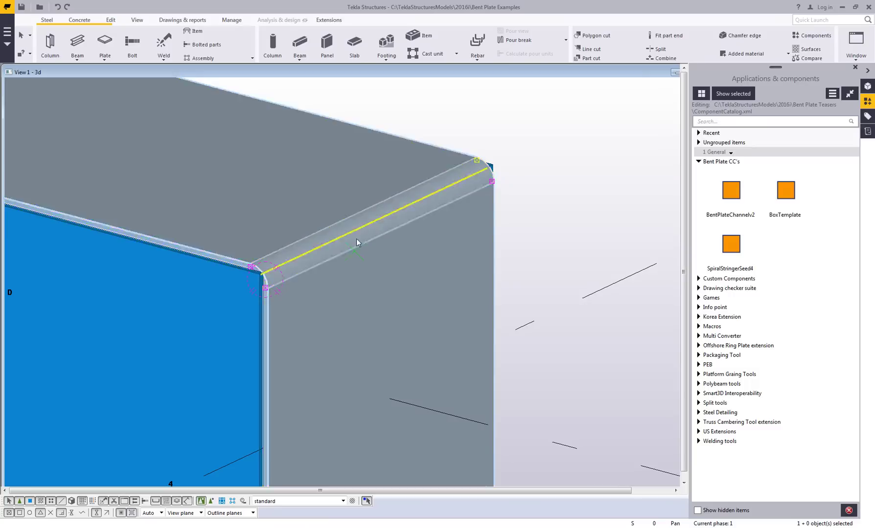
middle_drag(304, 279, 327, 260)
scroll(294, 272, up, 2)
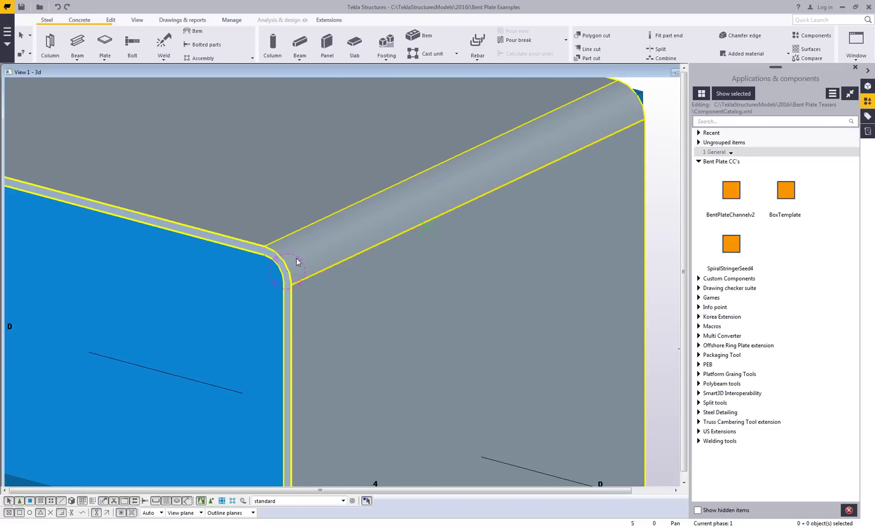
click(312, 249)
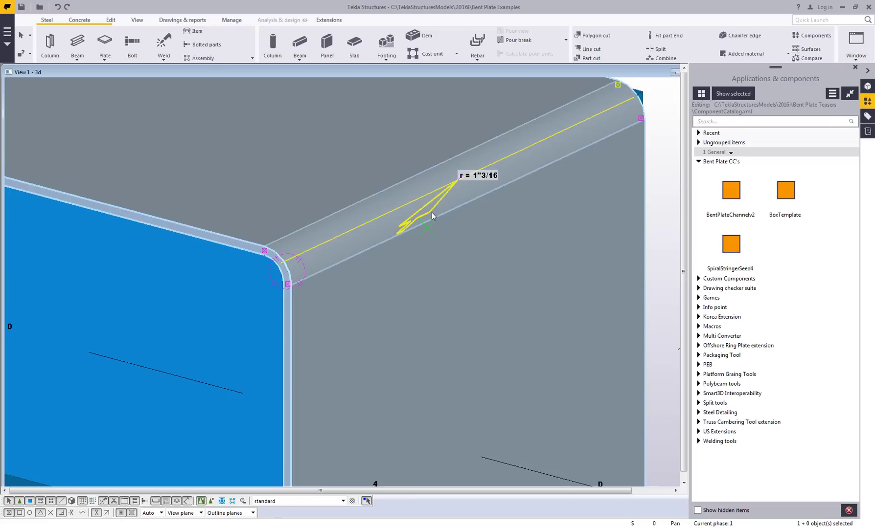
Step: Change the bend radius to .75 (0"3/4) and zoom back out
text(.75)
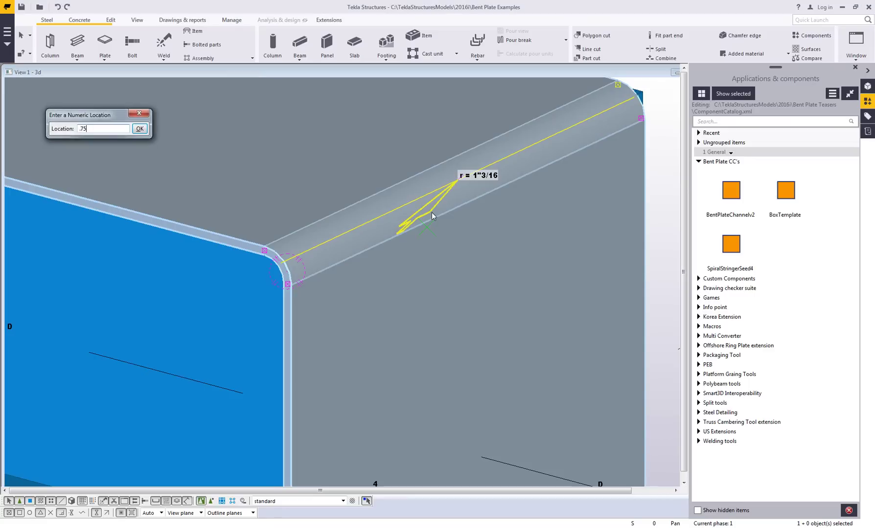
key(Return)
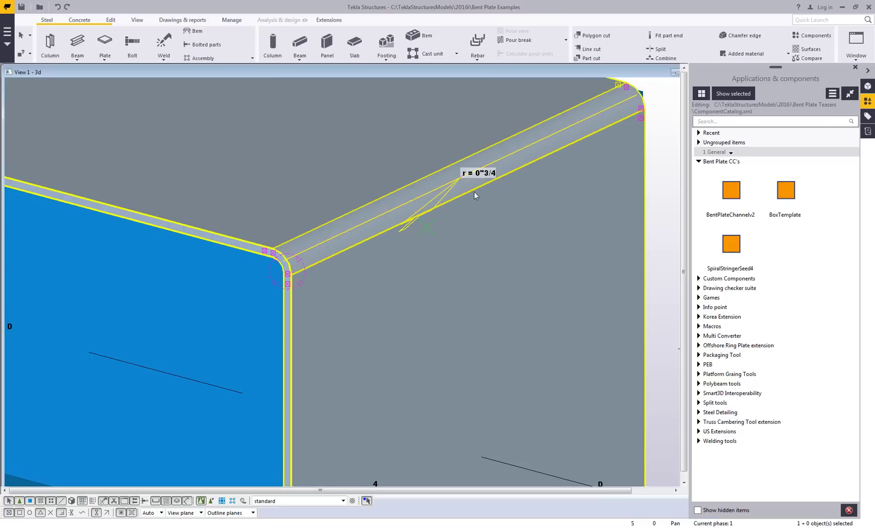
scroll(445, 211, down, 10)
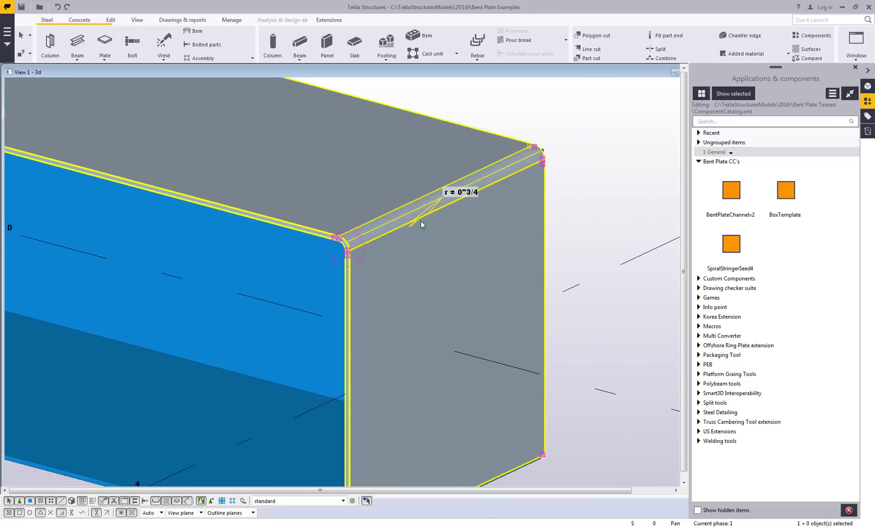
scroll(269, 275, down, 8)
scroll(311, 260, down, 2)
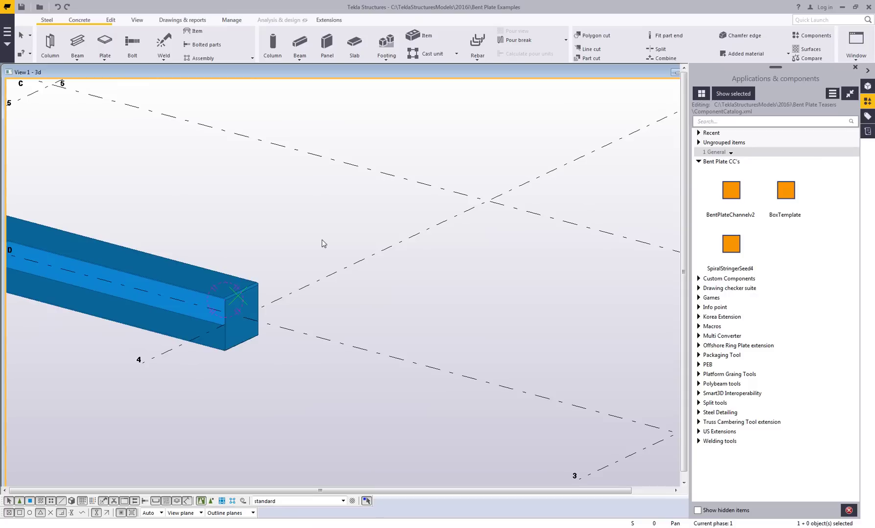
Step: Insert a BoxTemplate plate box at a grid intersection and enable selecting objects in components
middle_drag(475, 240, 403, 256)
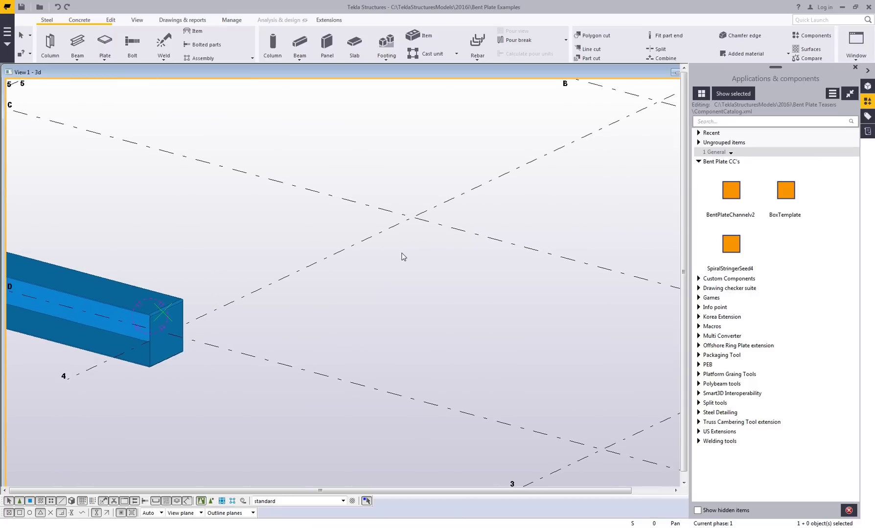
click(781, 192)
click(410, 219)
click(410, 215)
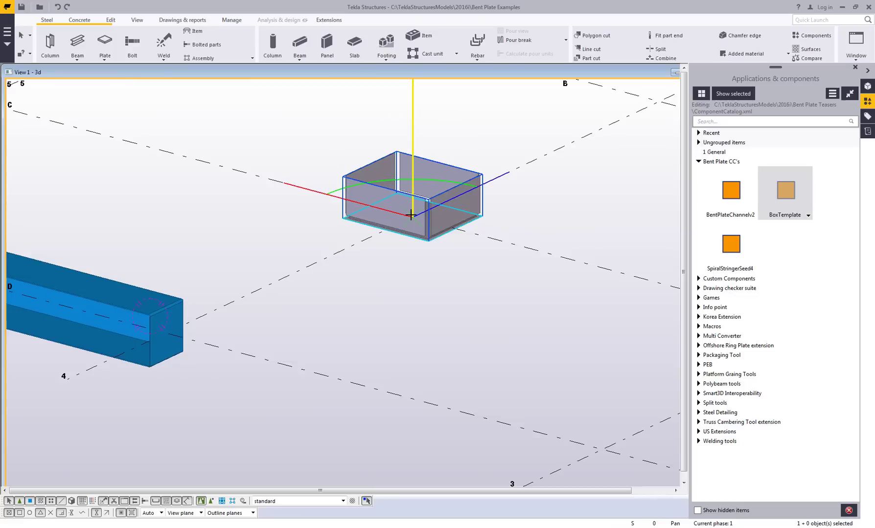
click(464, 189)
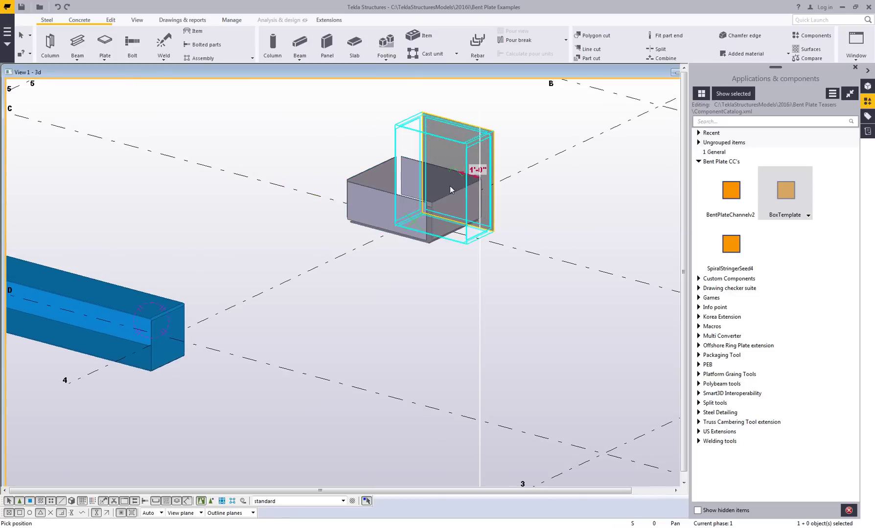
scroll(467, 197, up, 2)
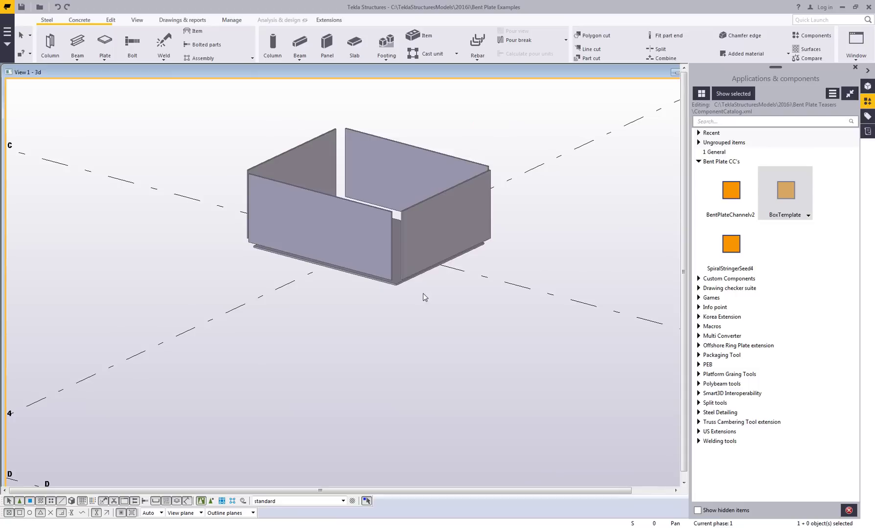
click(211, 501)
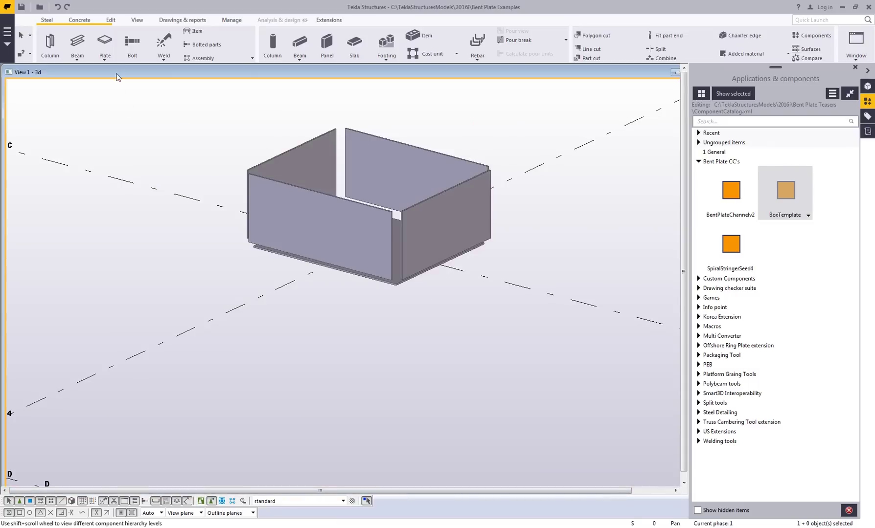
Step: Bend the box's base plate to its right and back walls using bent plate from parts
click(105, 58)
click(120, 102)
middle_drag(359, 322, 417, 228)
scroll(417, 229, up, 2)
click(410, 218)
click(427, 176)
click(411, 184)
click(301, 160)
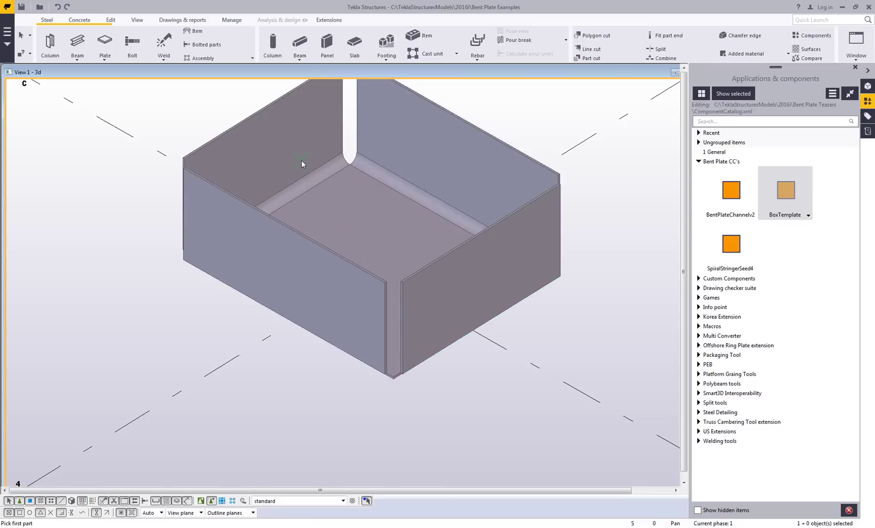
Step: Bend the remaining front and side walls onto the base, then orbit to check the box
click(334, 234)
click(336, 269)
click(449, 286)
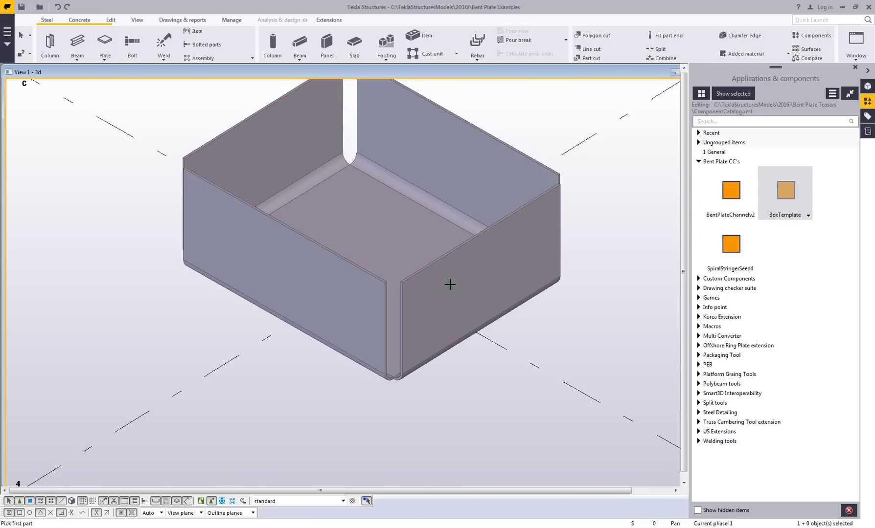
scroll(416, 282, down, 2)
key(Escape)
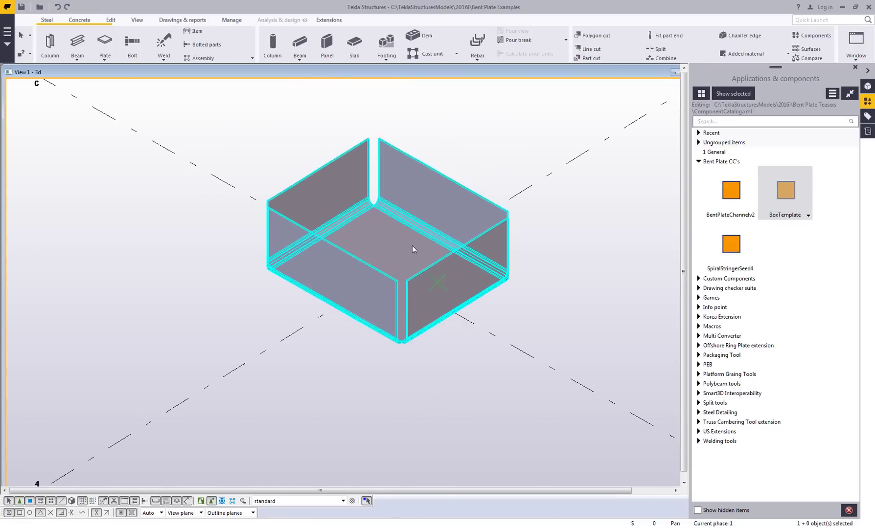
mouse_move(431, 295)
ctrl+middle_down()
mouse_move(409, 325)
mouse_move(286, 328)
mouse_move(326, 278)
mouse_move(439, 287)
ctrl+middle_up()
scroll(447, 334, up, 2)
scroll(419, 308, up, 1)
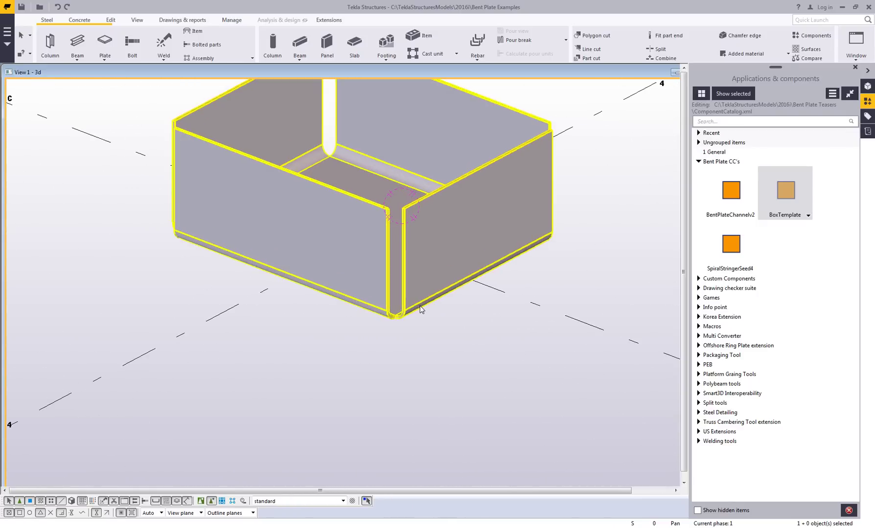
scroll(421, 309, down, 2)
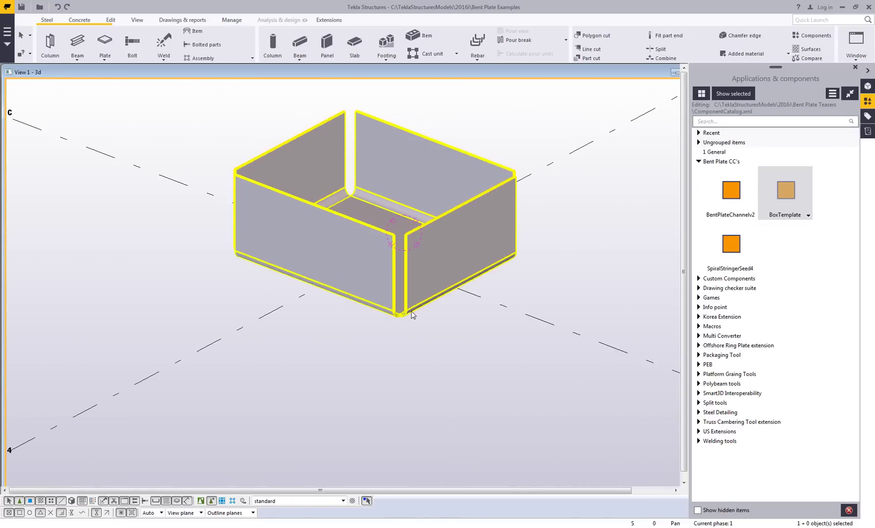
Step: Create single-part drawing A8 of the bent box, performing numbering first
scroll(365, 258, up, 1)
right_click(365, 258)
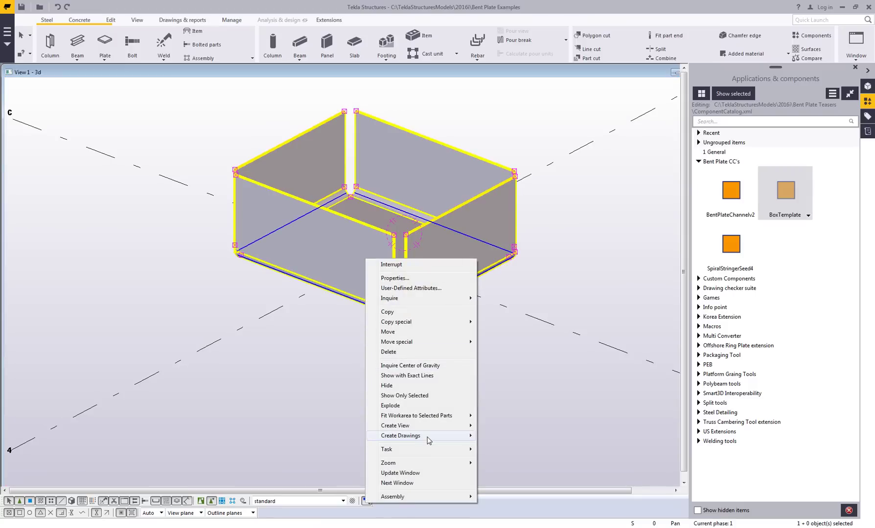
mouse_move(426, 436)
click(528, 438)
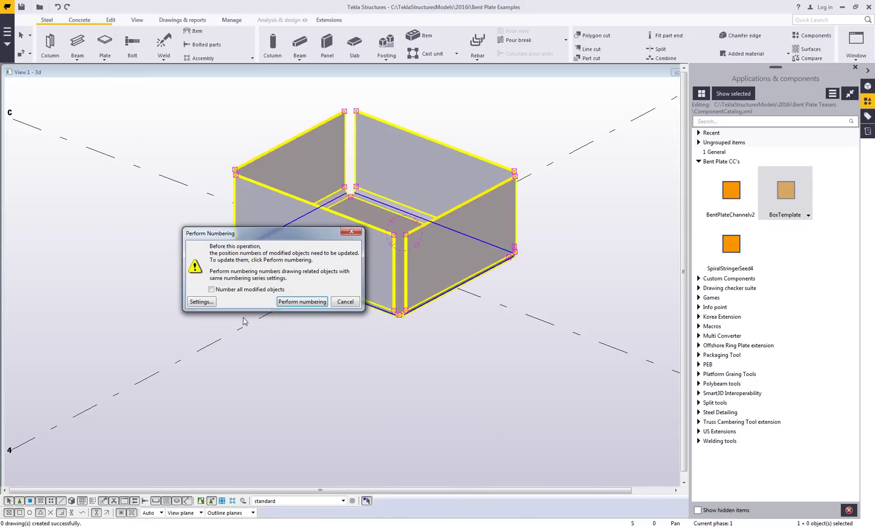
click(307, 302)
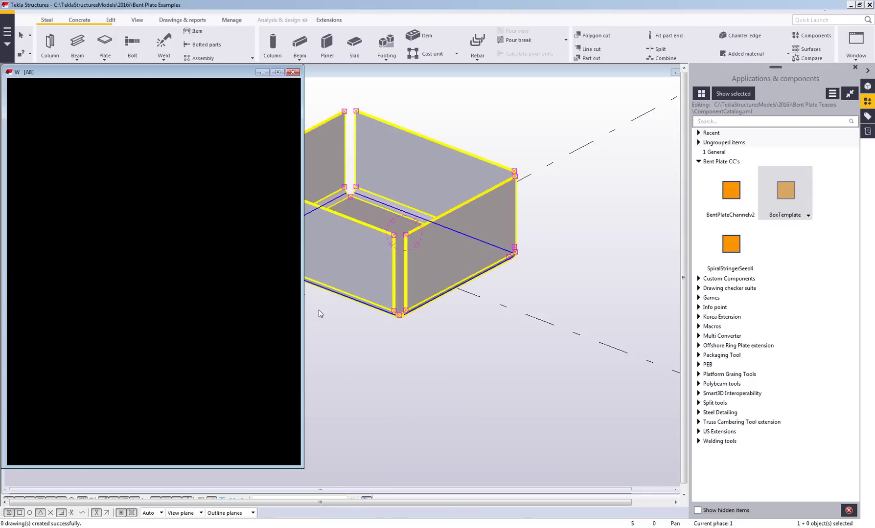
Step: Inspect the unfolded PL3/8X76 7/16 x 7'-0 5/16 flat pattern, then close the drawing
drag(302, 304, 638, 323)
scroll(391, 308, up, 4)
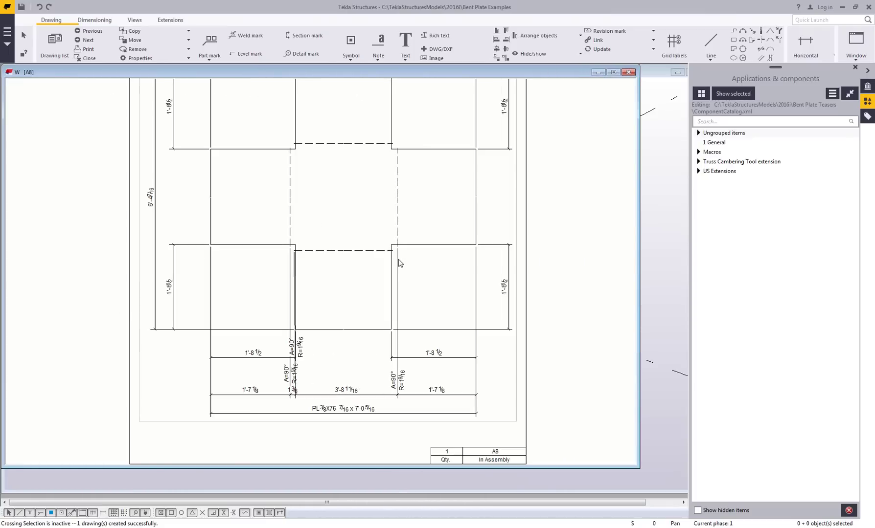
click(397, 245)
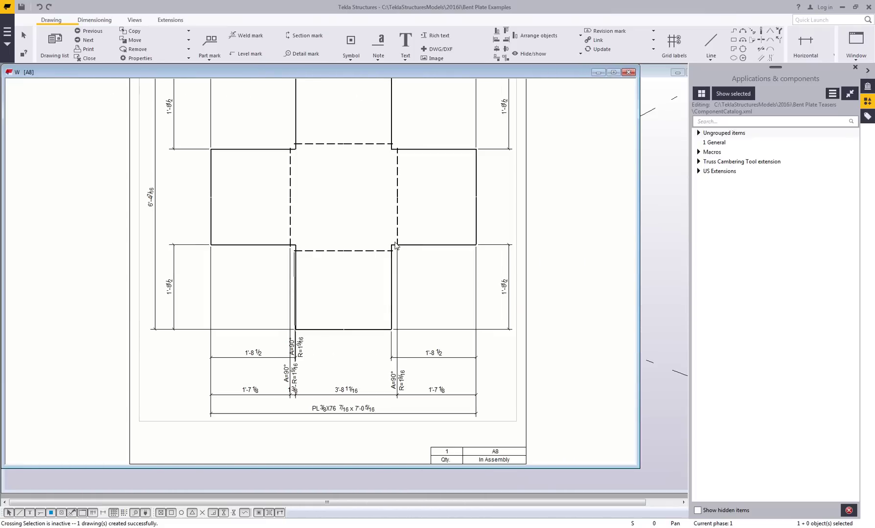
scroll(416, 264, down, 3)
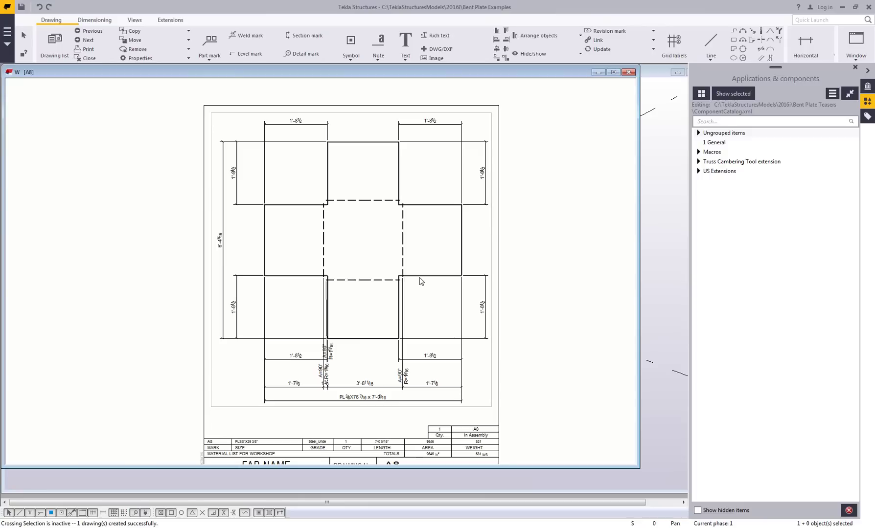
scroll(336, 399, up, 1)
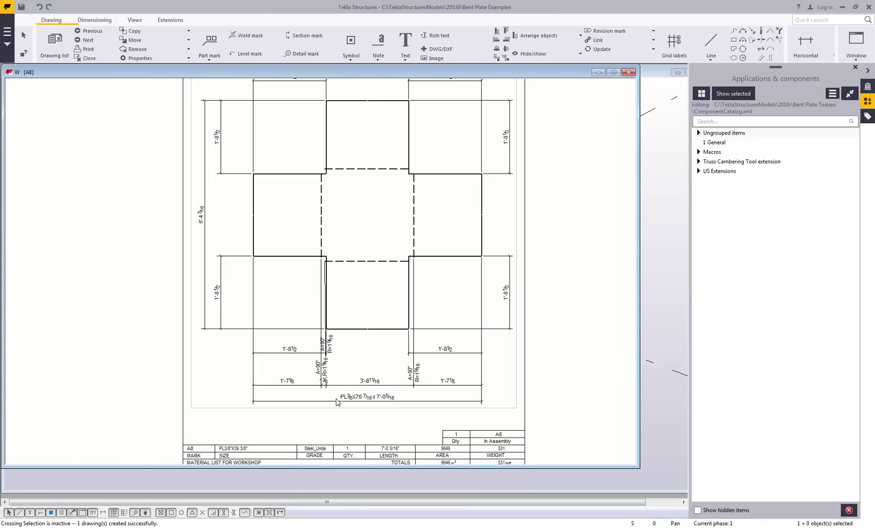
scroll(359, 336, up, 2)
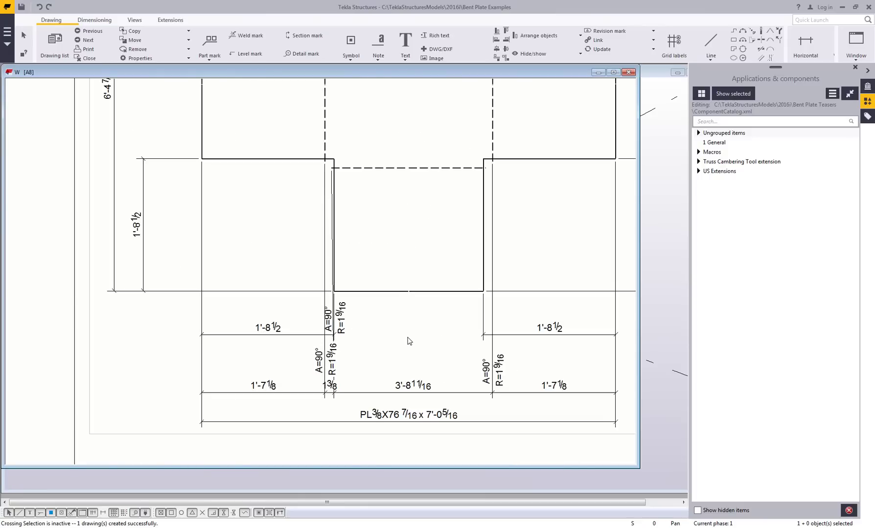
scroll(408, 341, down, 1)
scroll(409, 340, down, 1)
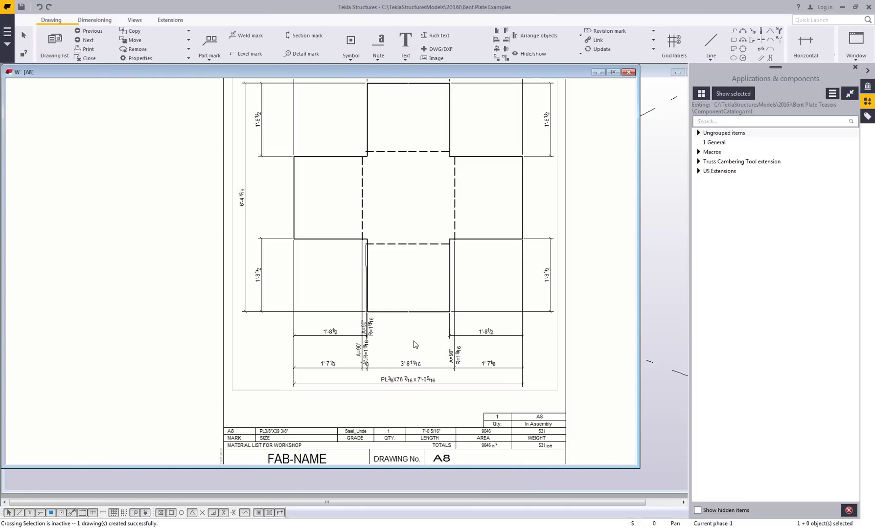
scroll(414, 345, down, 1)
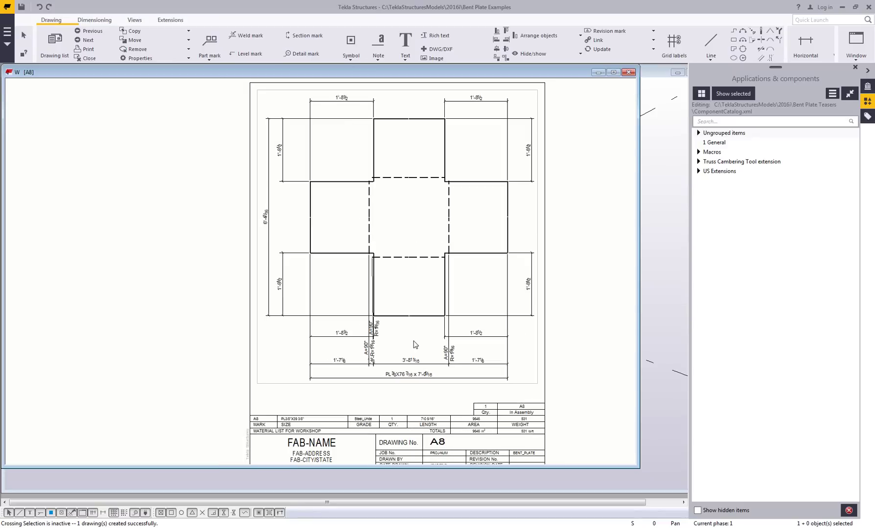
scroll(413, 345, down, 1)
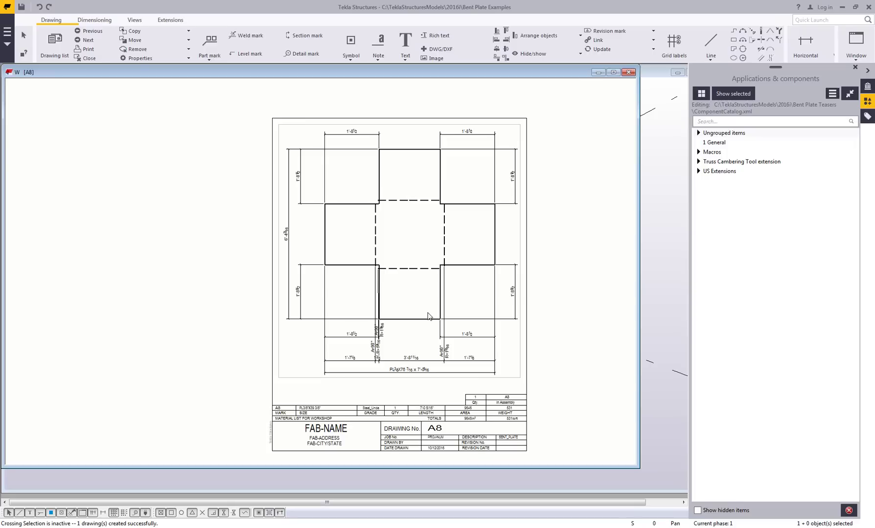
click(629, 72)
Step: Close the drawing keeping its changes and clear the model selection
click(245, 281)
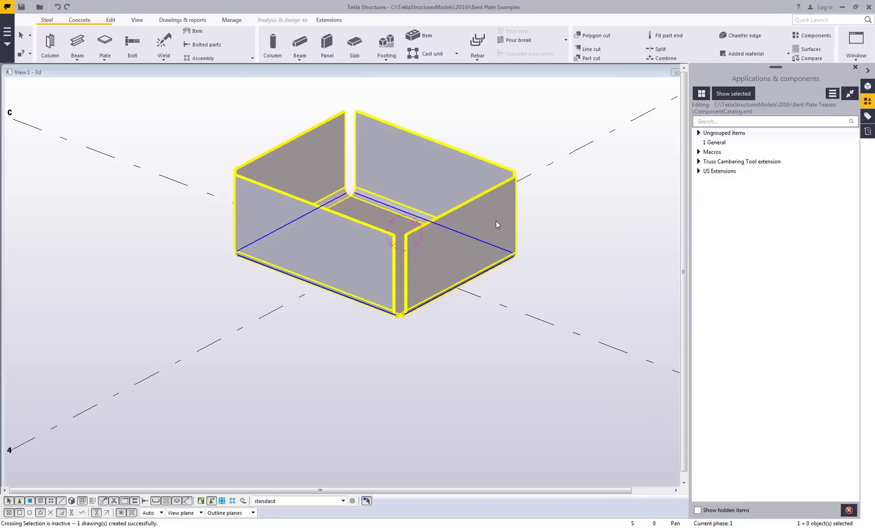
click(577, 236)
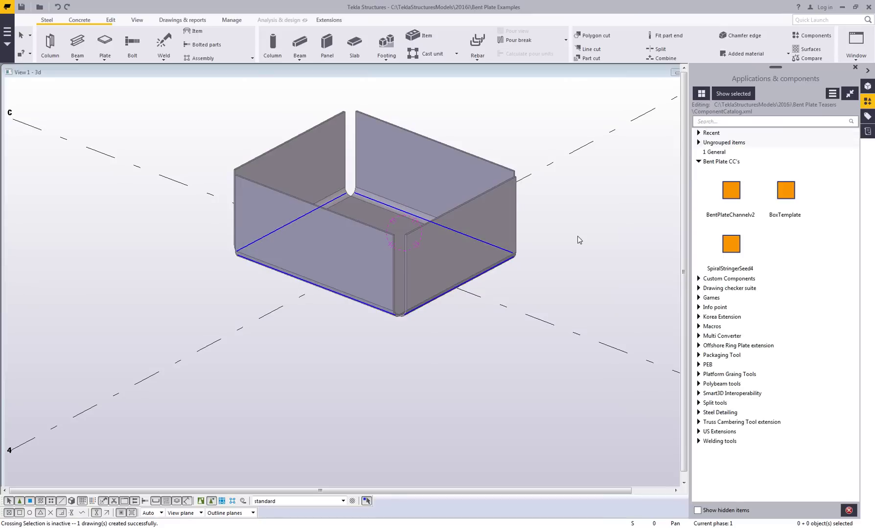
middle_drag(577, 236, 455, 228)
scroll(429, 262, down, 2)
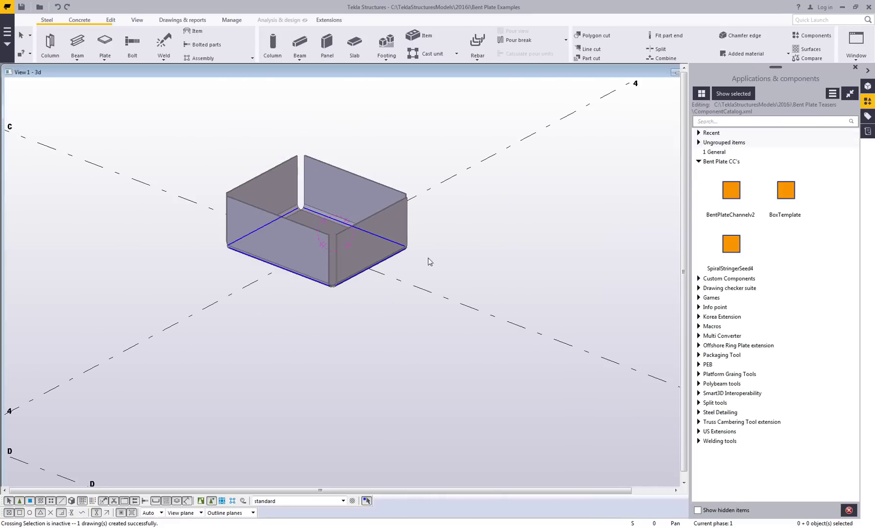
Step: Place a SpiralStringerSeed4 component at the grid intersection near gridline 2
click(733, 257)
middle_drag(540, 285, 370, 254)
scroll(382, 262, down, 2)
middle_drag(369, 364, 258, 293)
click(414, 360)
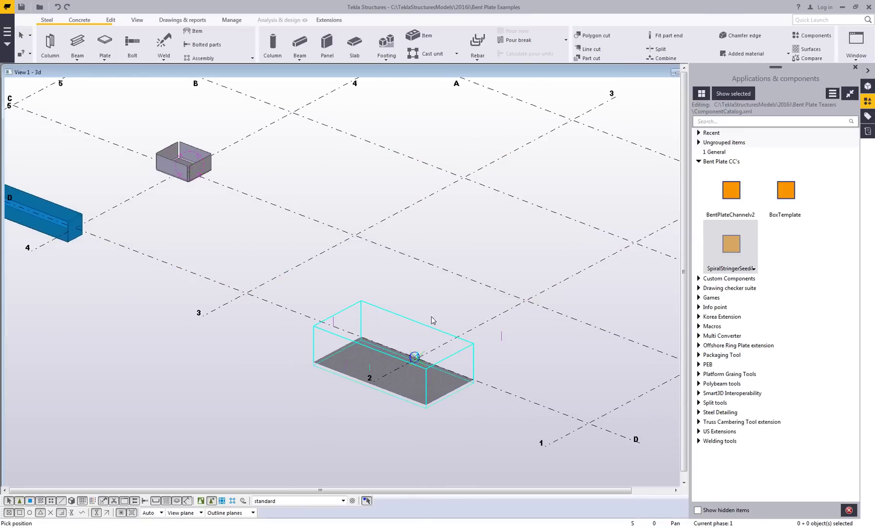
key(Escape)
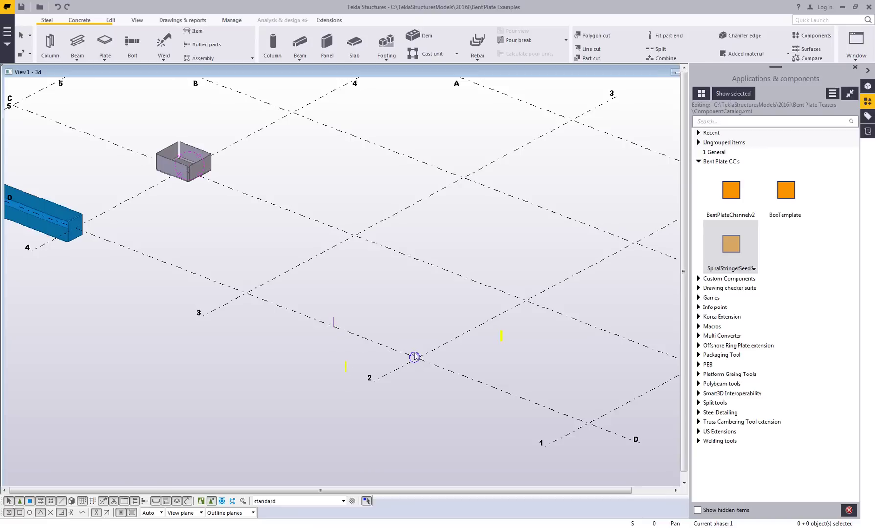
Step: Change the component's radial array distance from 2'-5"17/32 to 4'-0"
double_click(414, 357)
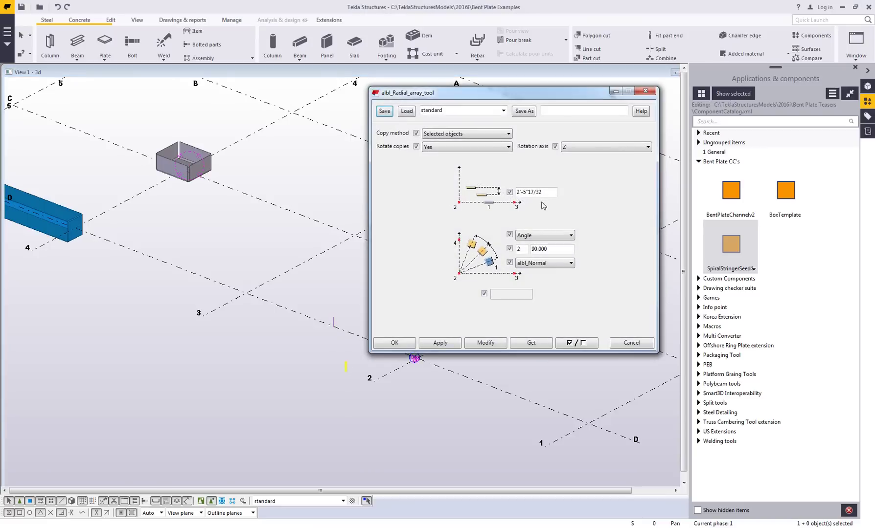
drag(543, 191, 462, 190)
text(4')
click(491, 348)
click(630, 343)
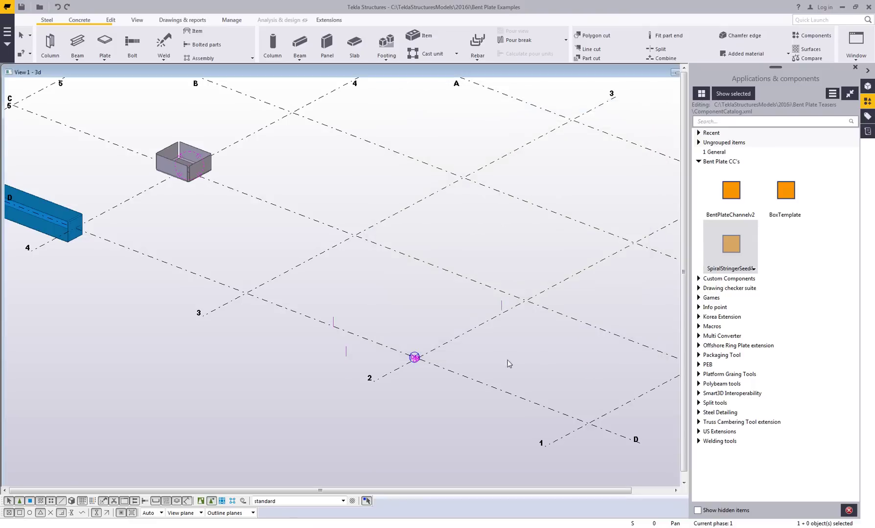
middle_drag(478, 349, 460, 332)
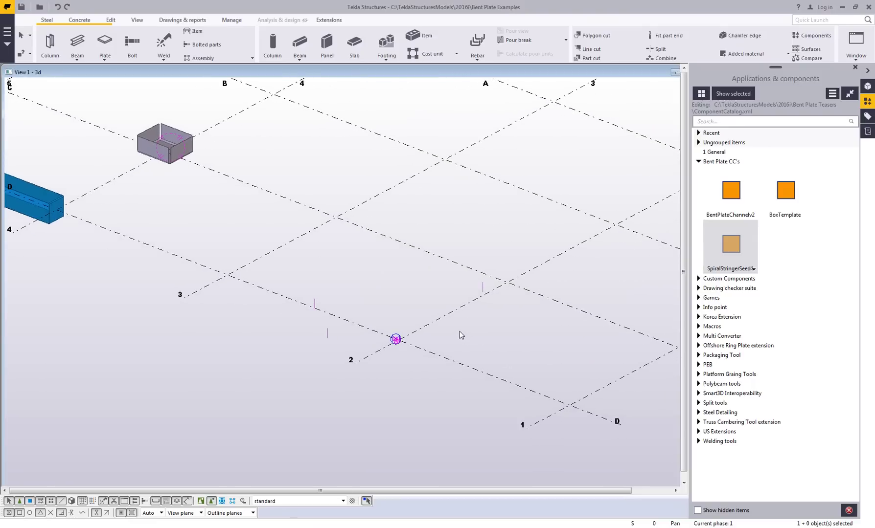
Step: Turn on Select objects in components and explode the spiral stringer seed into loose parts
right_click(395, 339)
click(436, 259)
click(315, 305)
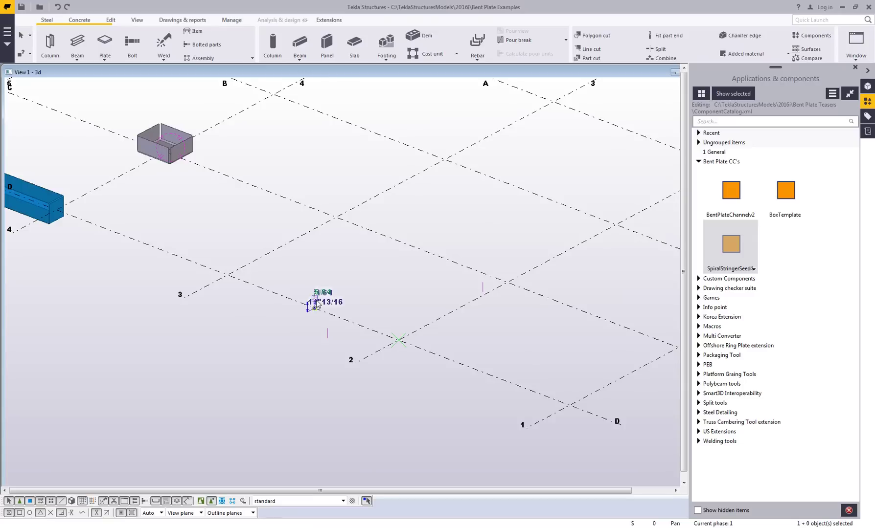
click(200, 502)
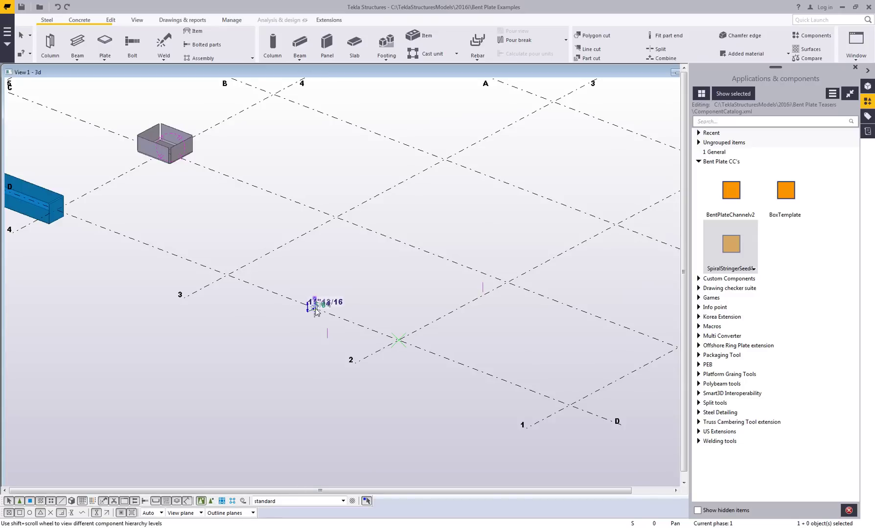
click(328, 334)
right_click(328, 333)
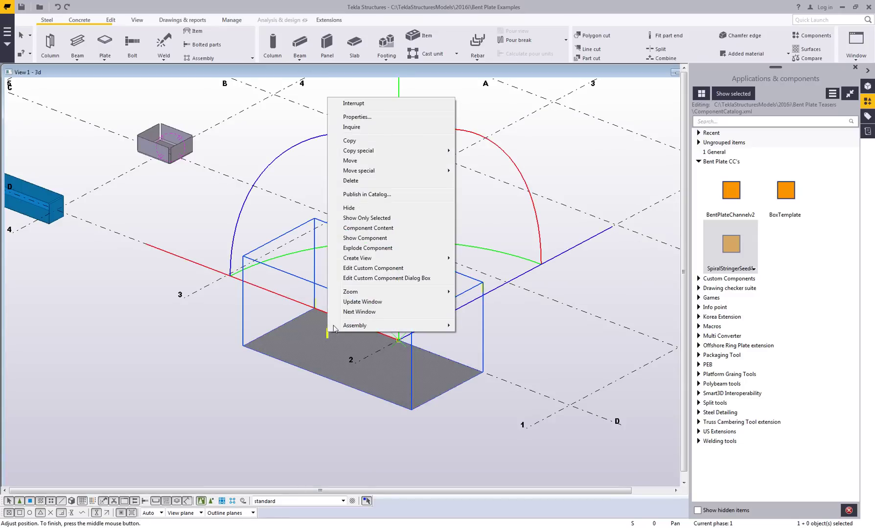
click(370, 250)
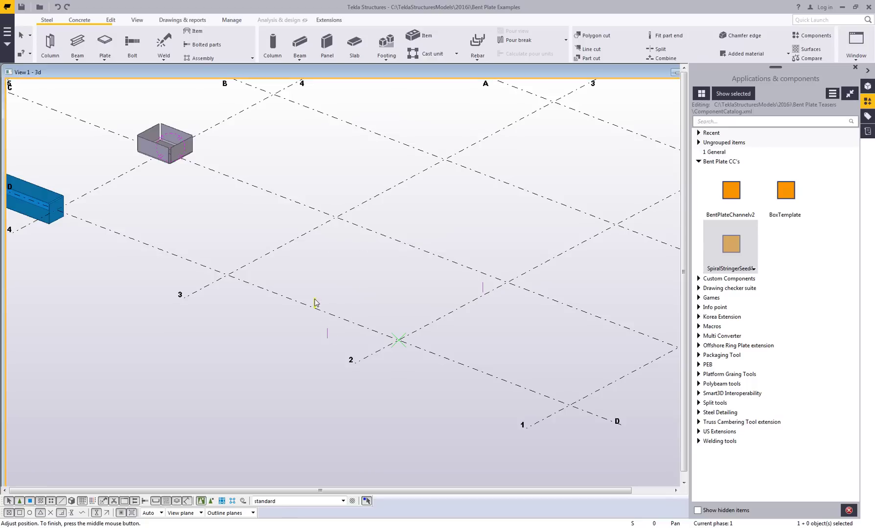
Step: Create a curved bent plate from the first two stringer parts
click(105, 57)
click(122, 94)
scroll(319, 302, up, 5)
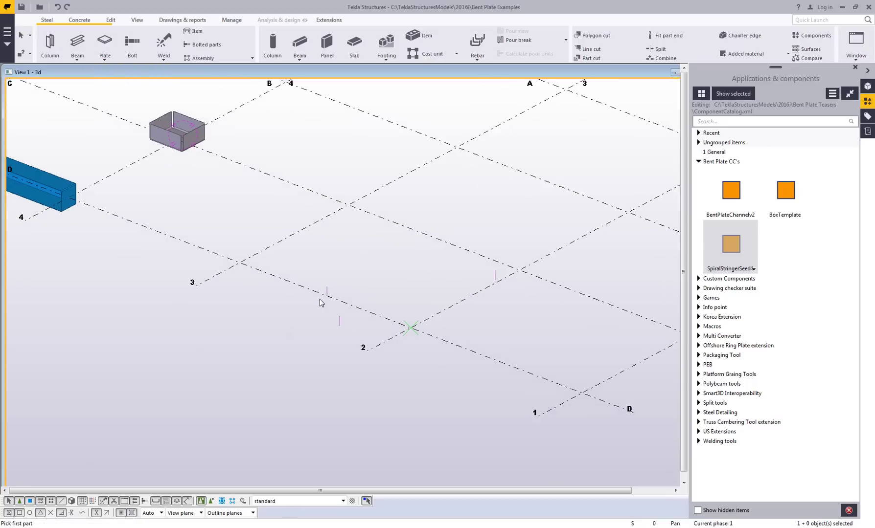
scroll(341, 273, up, 5)
click(341, 274)
scroll(345, 252, down, 4)
scroll(397, 400, up, 4)
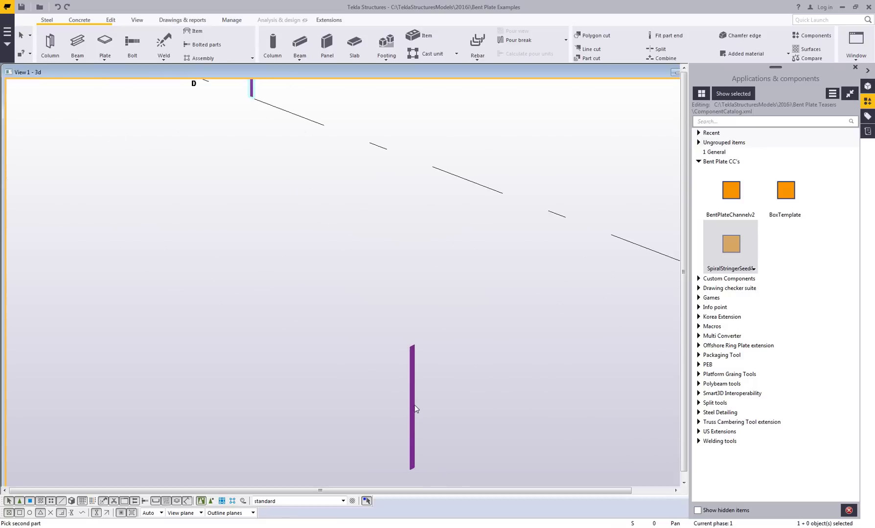
click(414, 408)
Step: Extend the curved bent plate by joining it with the remaining small stringer part
scroll(406, 367, down, 4)
click(406, 376)
scroll(404, 369, down, 3)
middle_drag(607, 333, 433, 330)
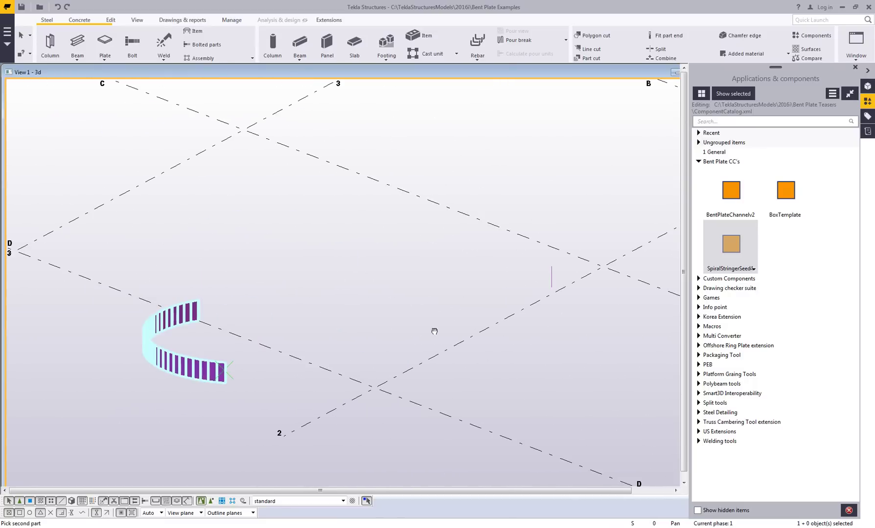
click(551, 277)
scroll(449, 328, down, 2)
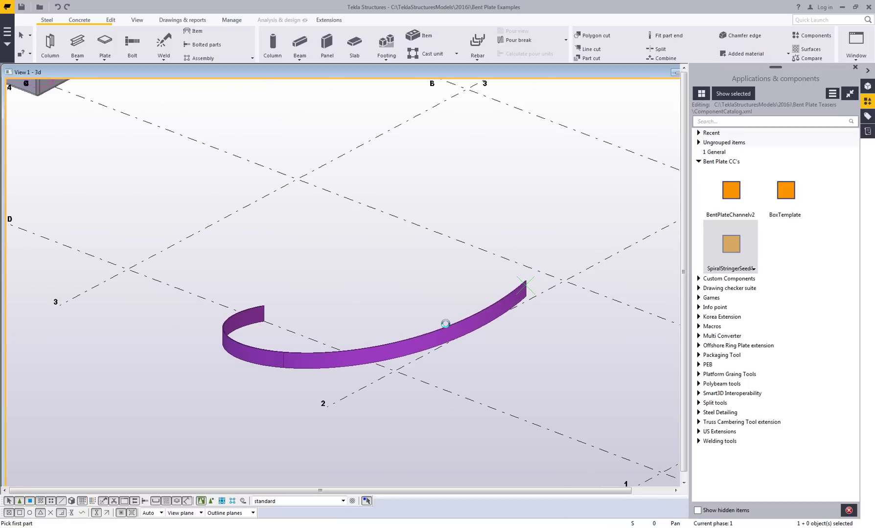
Step: Select the finished curved bent plate and rotate the view to inspect it
click(439, 341)
click(429, 343)
ctrl+middle_drag(407, 365, 549, 336)
Step: Open the SpiralStringerSeed4 settings, cancel placing the component, and close the dialog
click(714, 251)
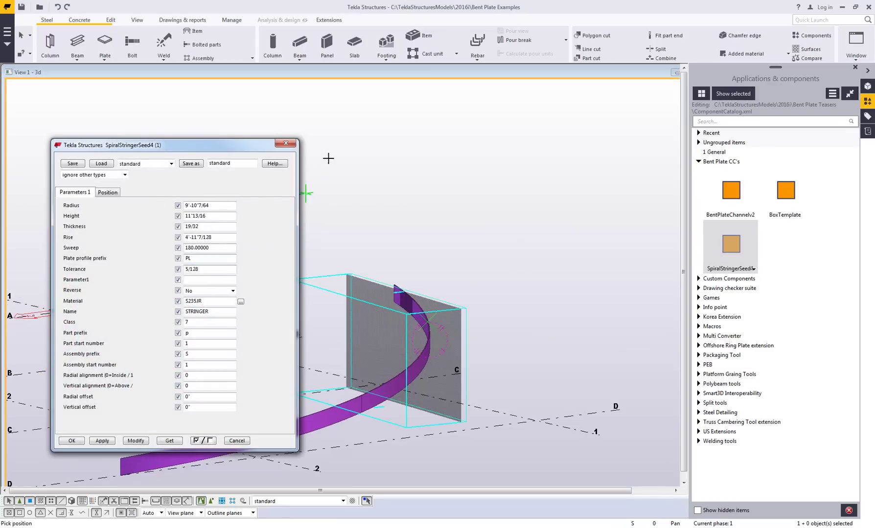
right_click(361, 150)
click(381, 157)
click(286, 144)
Step: Zoom out to show the whole model and grid, then list the Steel > Plate creation options
scroll(449, 269, down, 3)
ctrl+middle_drag(449, 269, 456, 347)
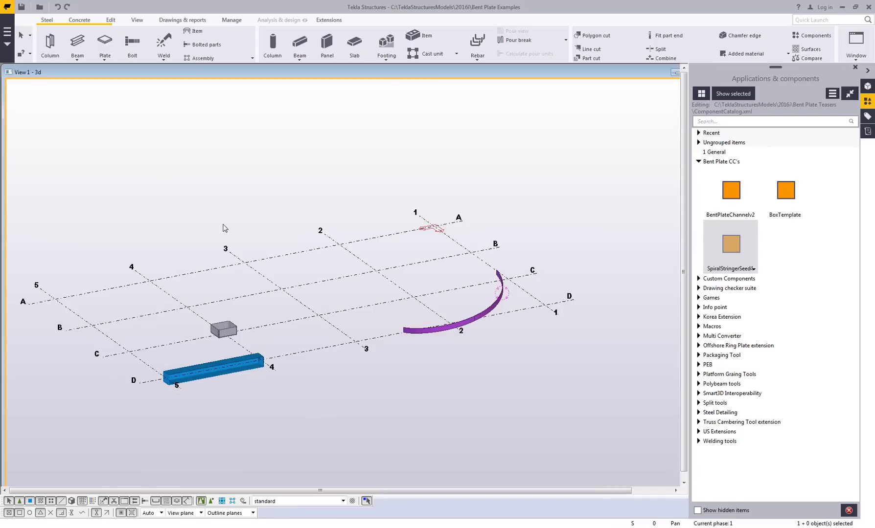
click(105, 59)
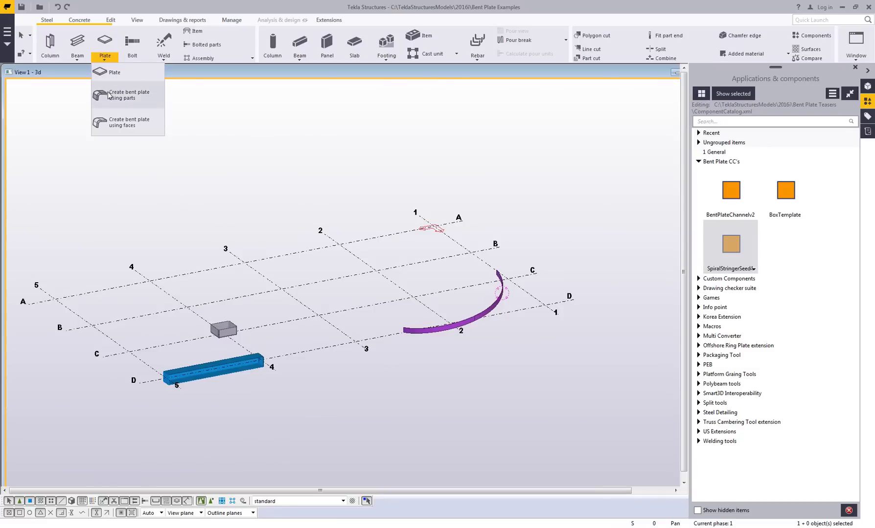